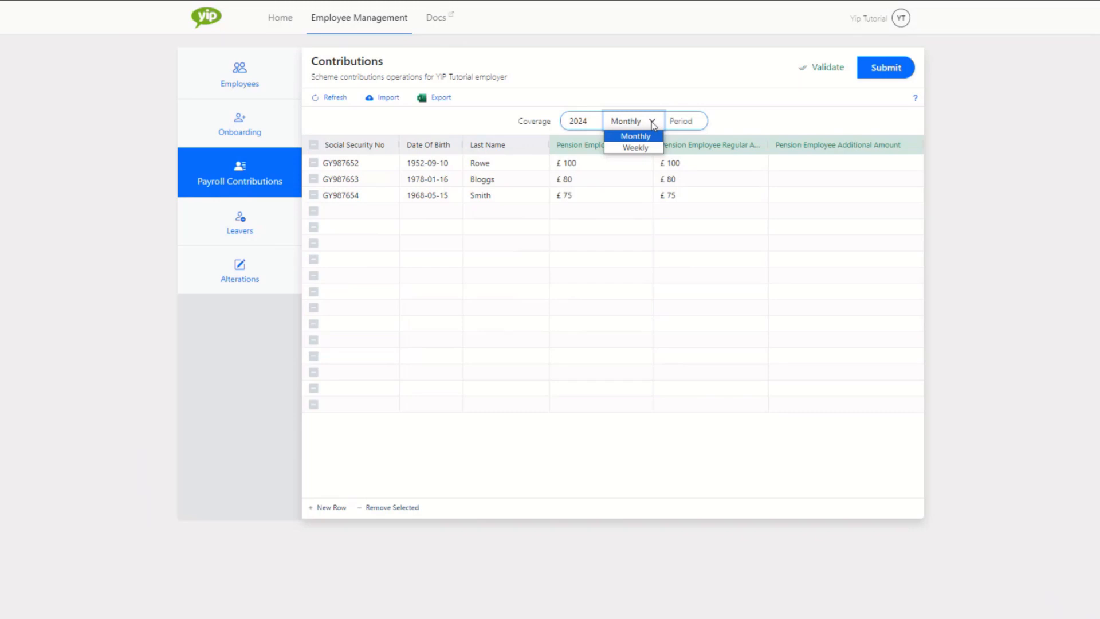
# Set the contributions coverage to Monthly with period 1.
pyautogui.click(653, 123)
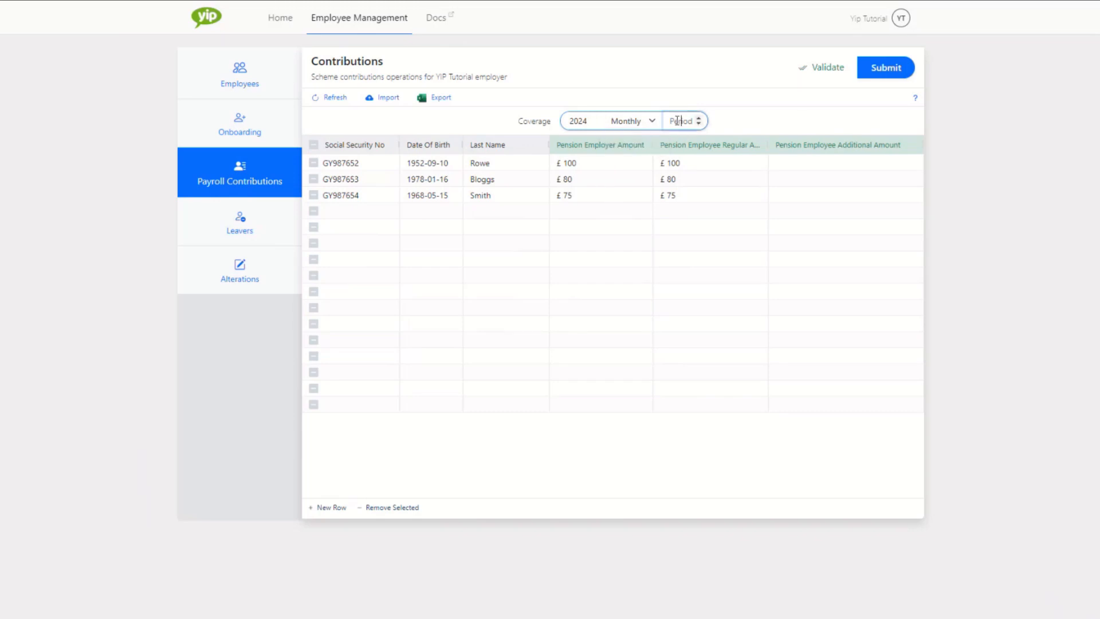
pyautogui.click(677, 120)
pyautogui.write('1')
# Validate the three employees' contributions and submit them.
pyautogui.click(729, 127)
pyautogui.click(800, 72)
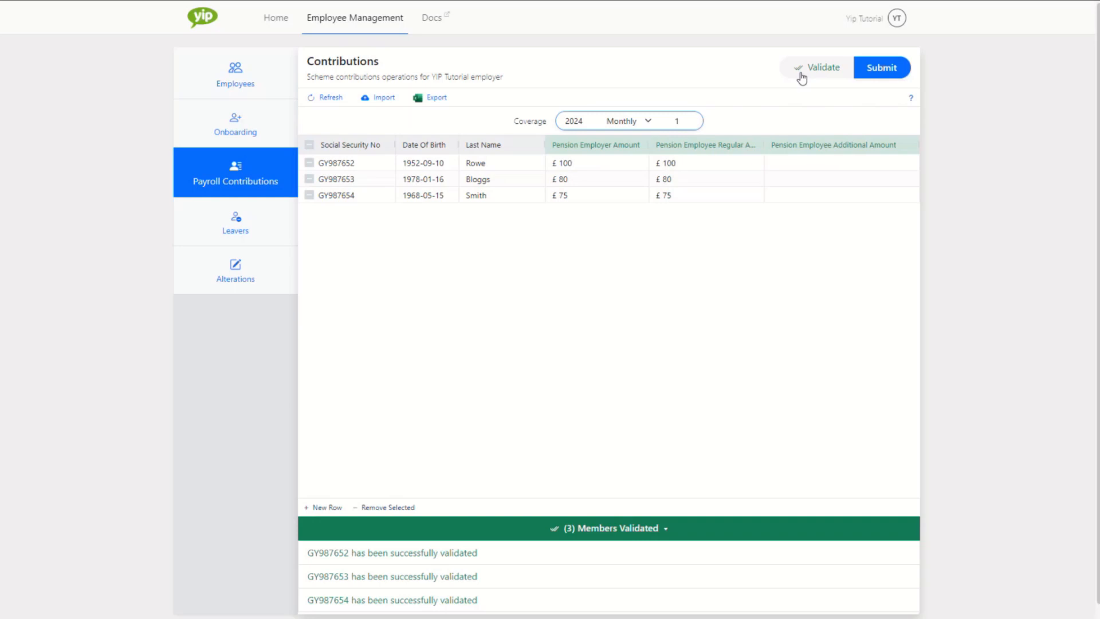
pyautogui.click(861, 72)
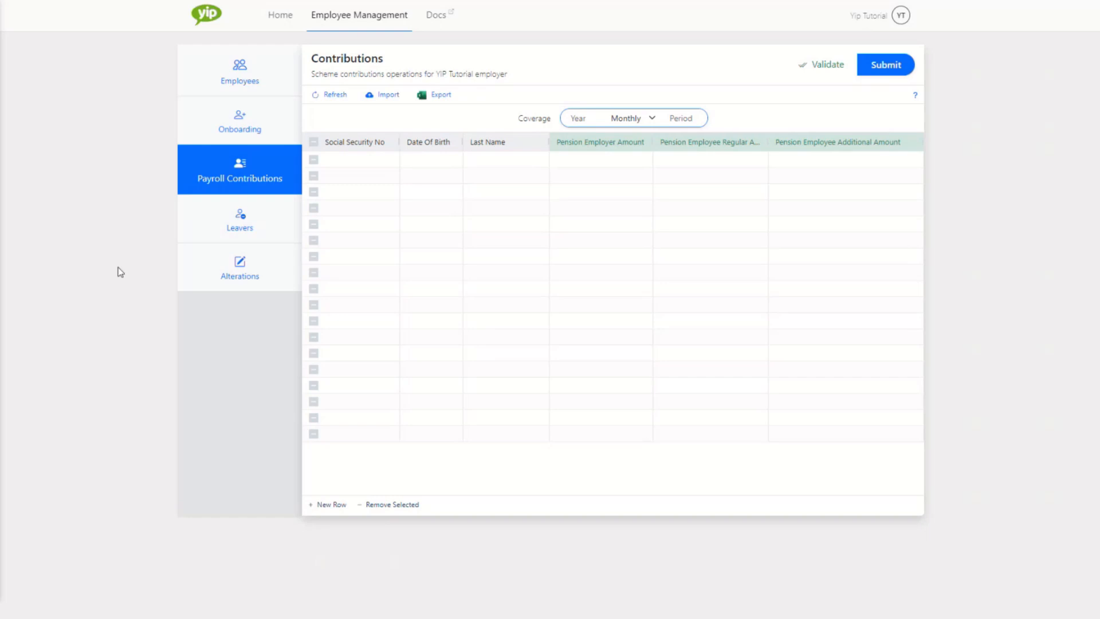
# Export the blank contributions template and, in Excel, enter the first employee's social security number, date of birth and last name in row 2.
pyautogui.click(456, 98)
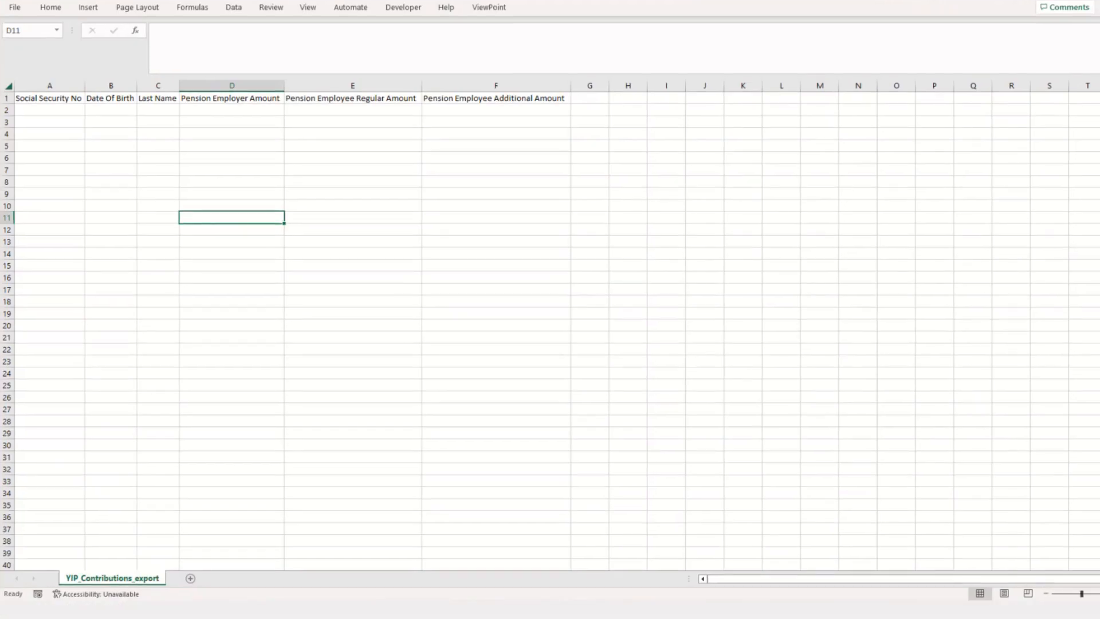
pyautogui.click(70, 111)
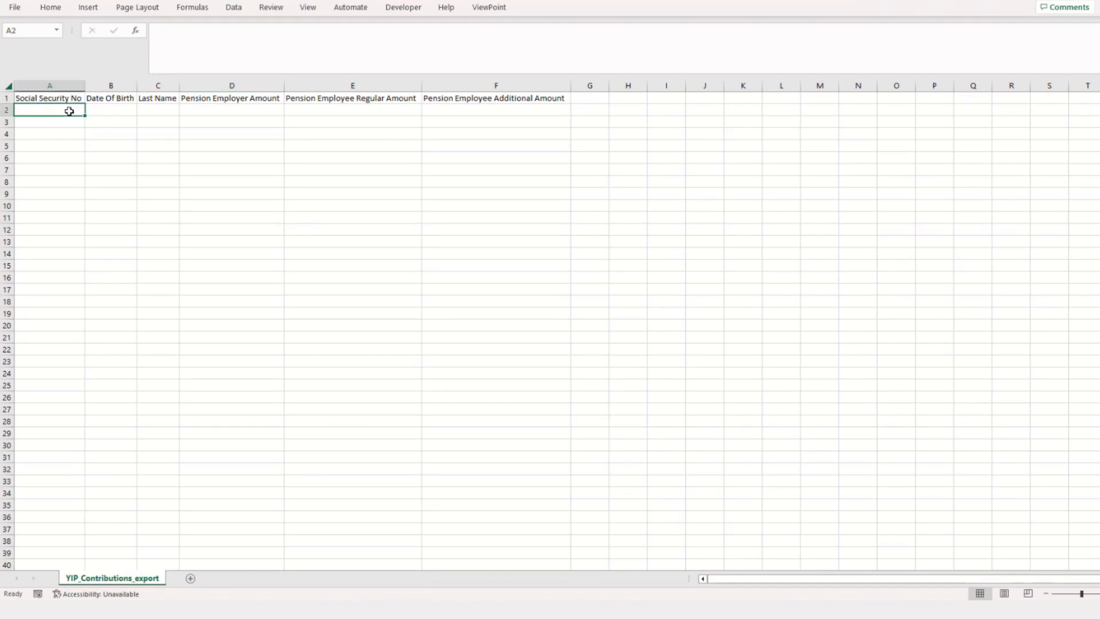
pyautogui.write('GY')
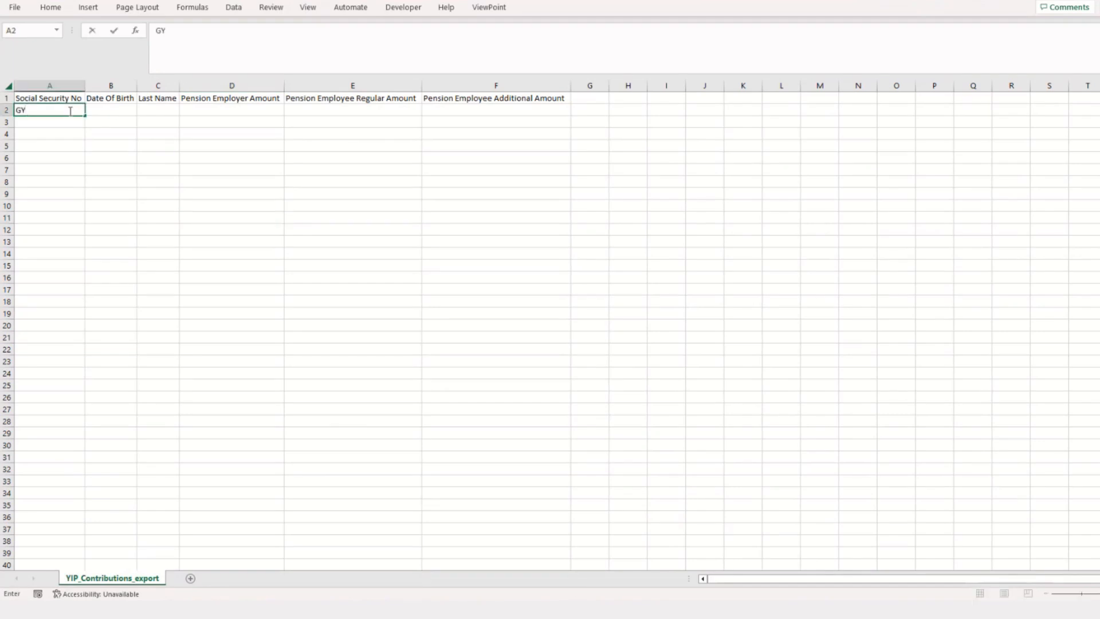
pyautogui.write('987652')
pyautogui.press('Tab')
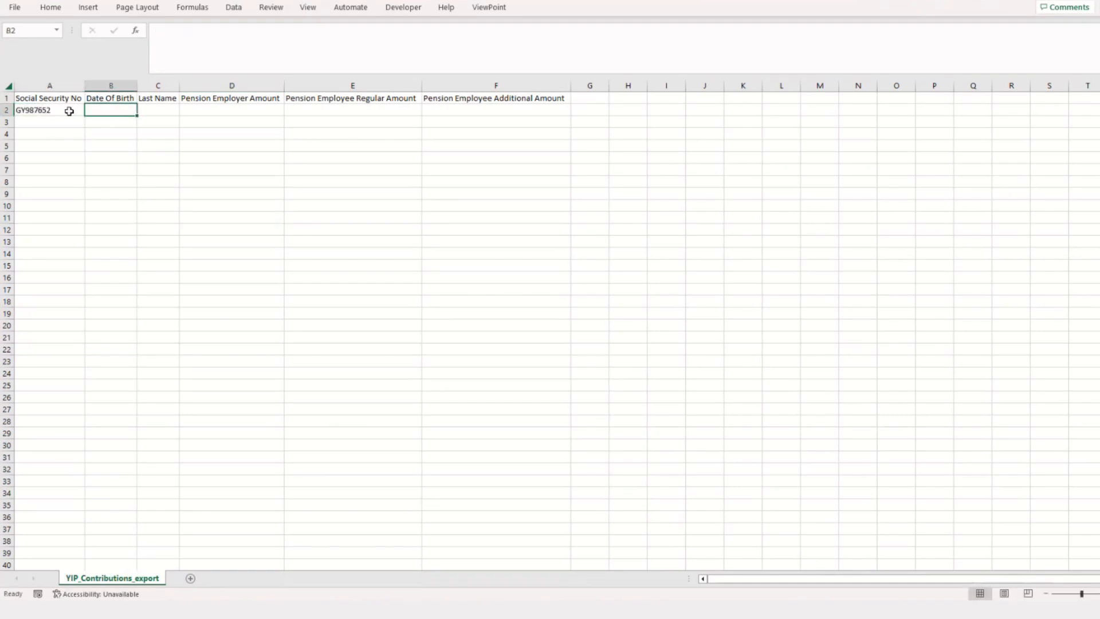
pyautogui.write('10/09')
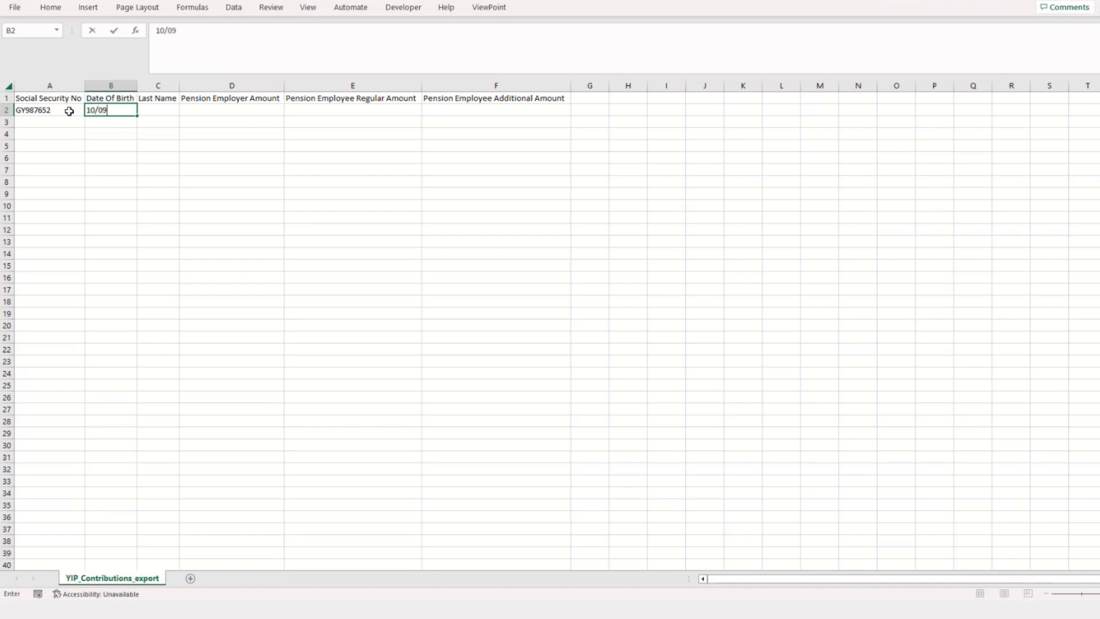
pyautogui.write('/1952')
pyautogui.press('Tab')
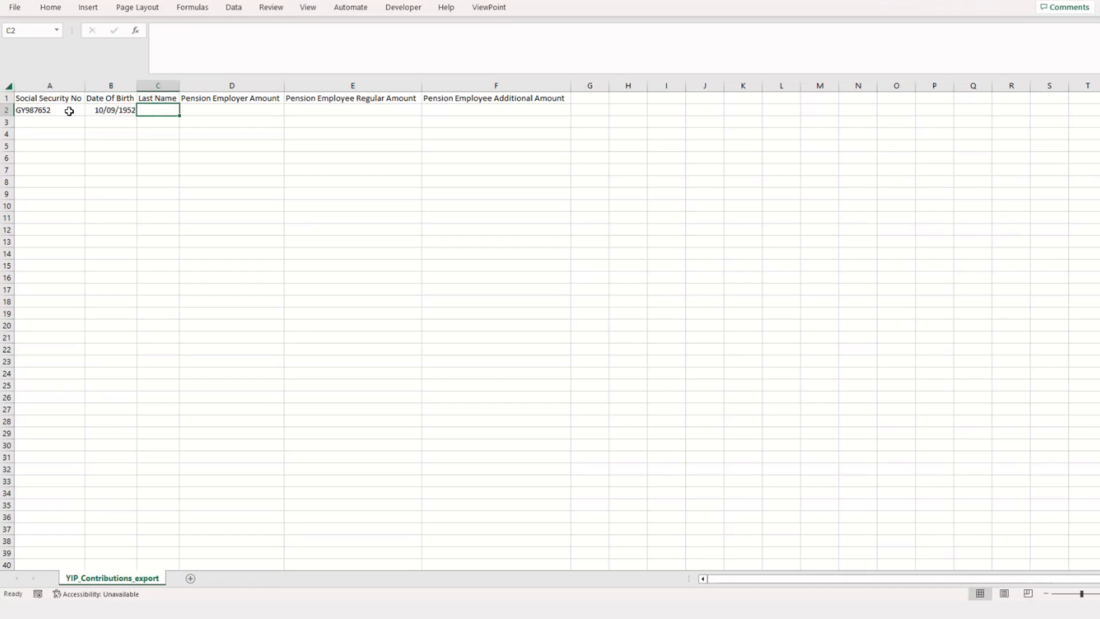
pyautogui.write('Rowe')
pyautogui.press('Tab')
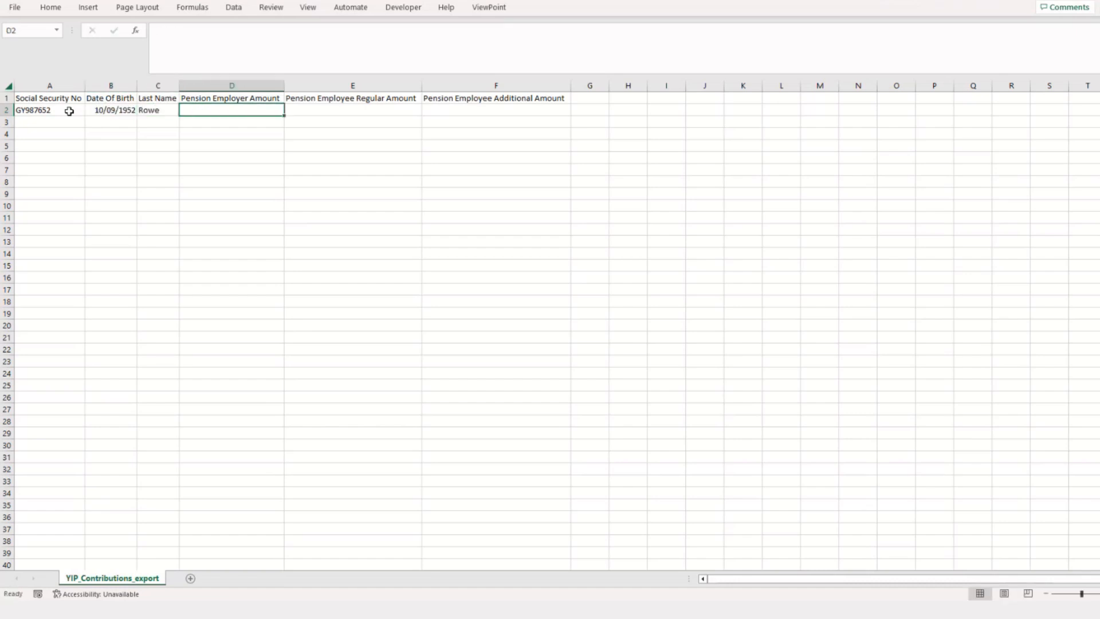
# Enter the first employee's pension amounts in row 2: employer 100, employee regular 100 and employee additional 0.
pyautogui.write('100')
pyautogui.press('Tab')
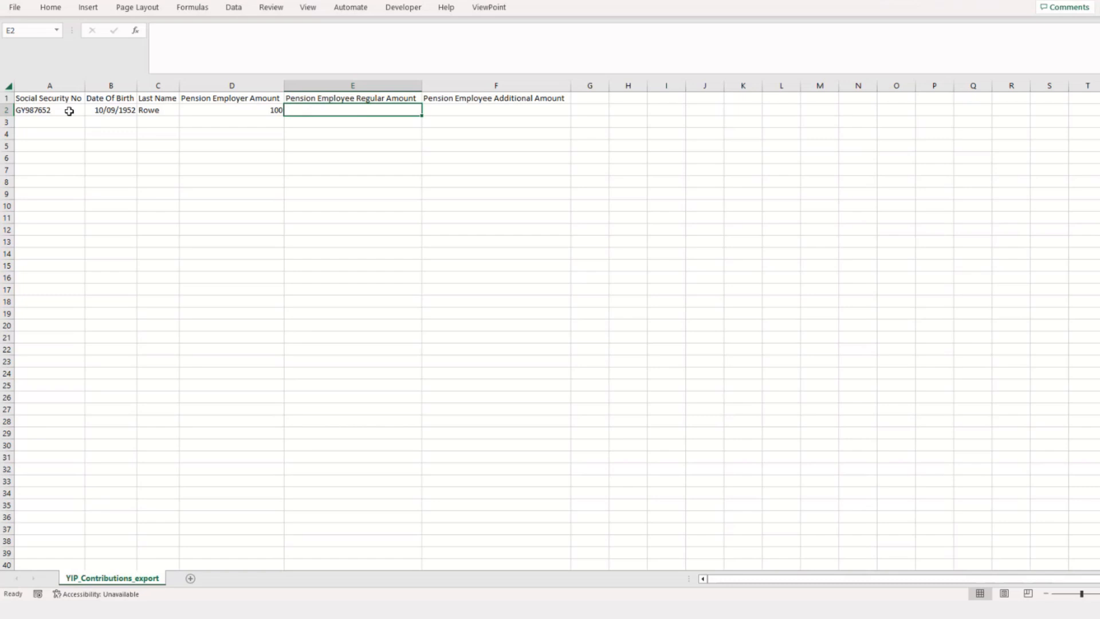
pyautogui.write('100')
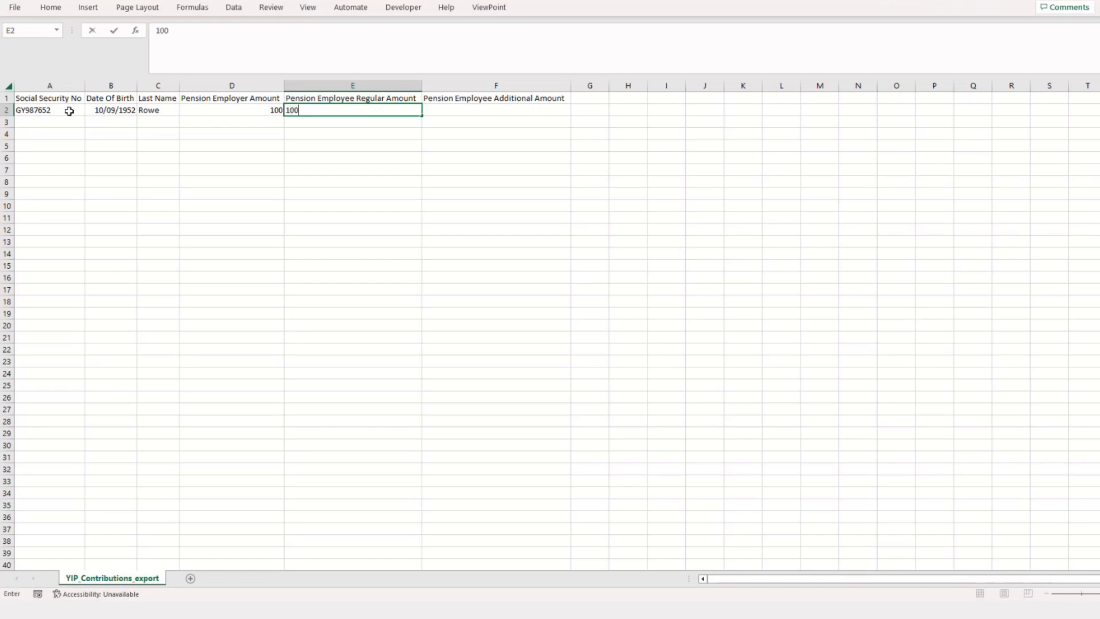
pyautogui.press('Tab')
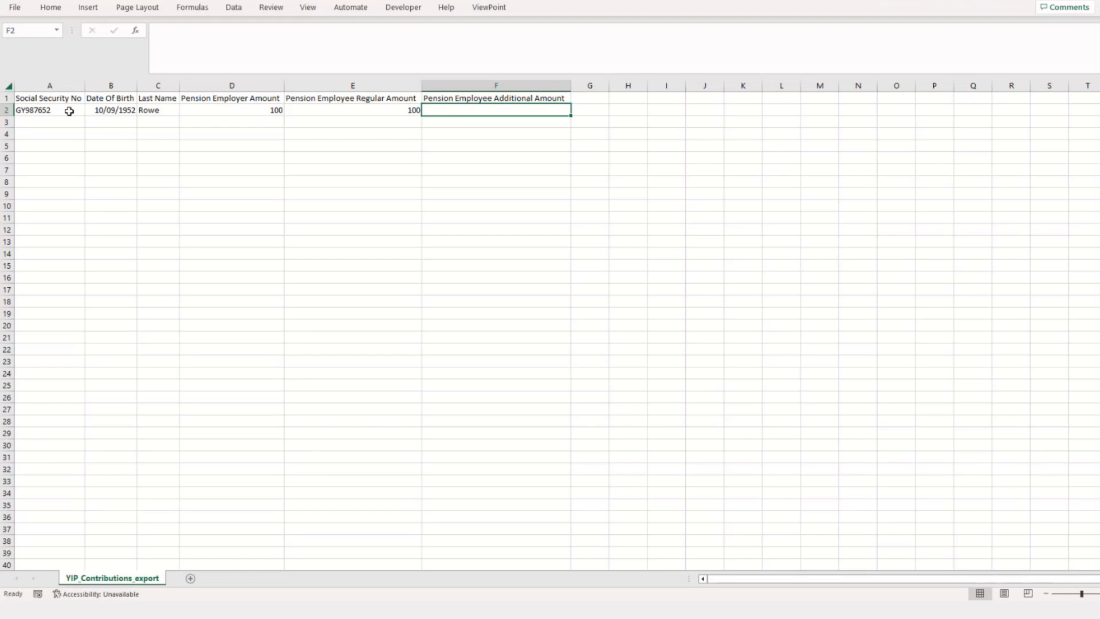
pyautogui.write('0')
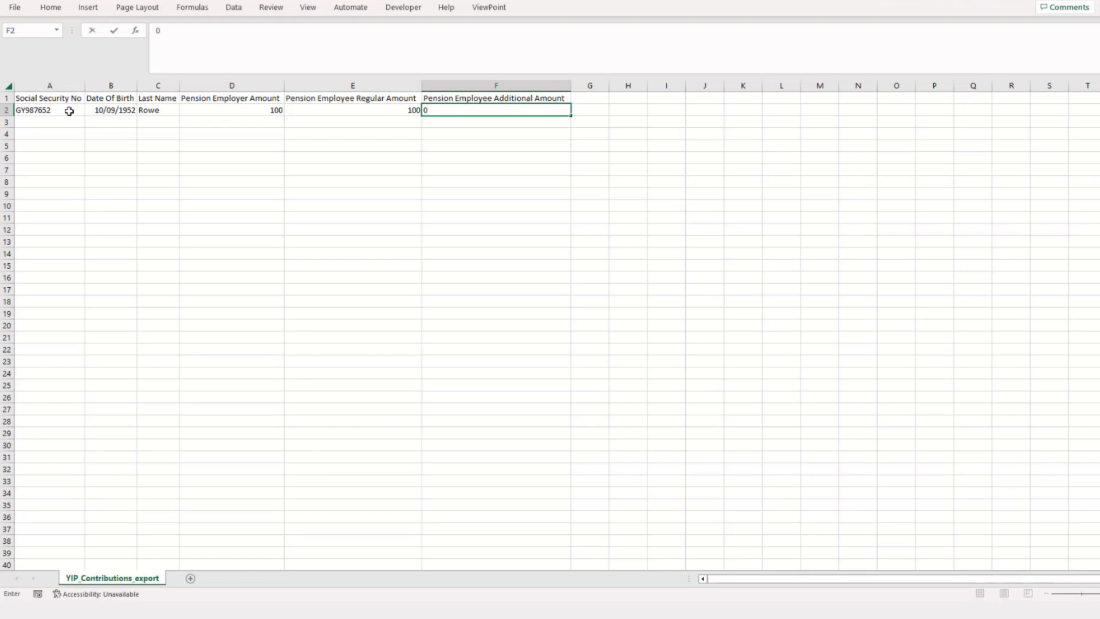
# Enter the second employee's social security number, date of birth and last name in row 3.
pyautogui.click(69, 119)
pyautogui.write('GY')
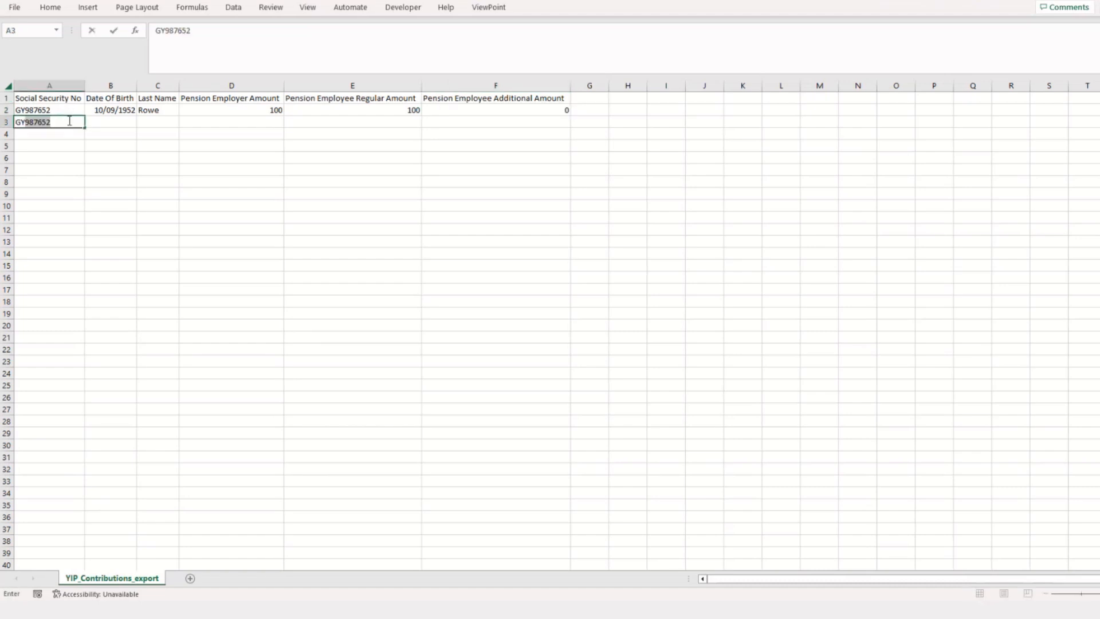
pyautogui.write('987653')
pyautogui.hotkey('ctrl', 'Return')
pyautogui.press('Tab')
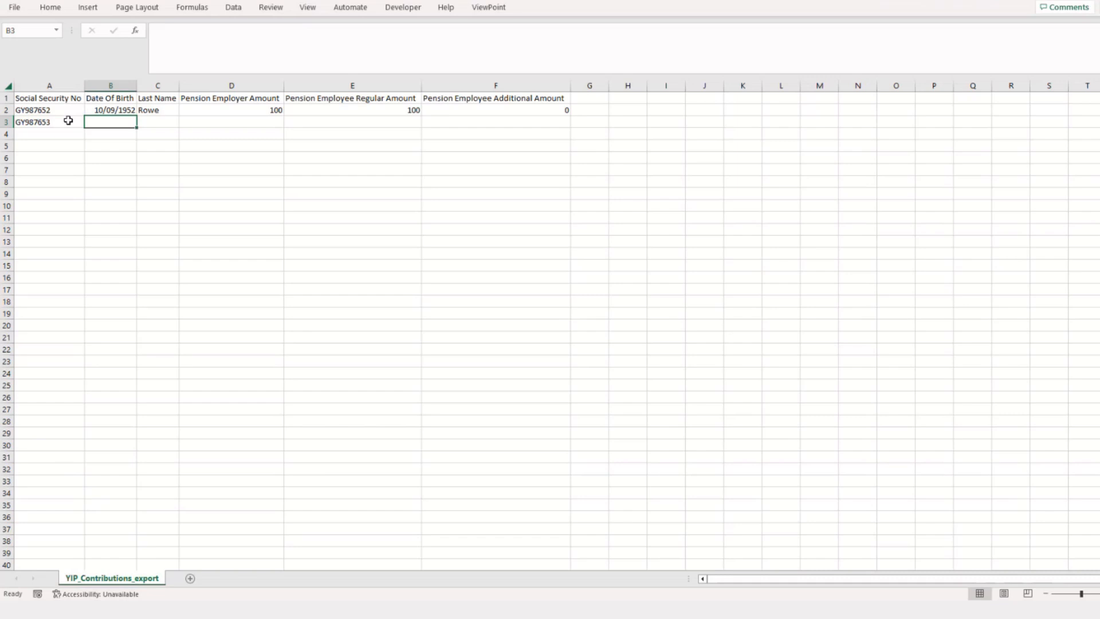
pyautogui.write('16/01/')
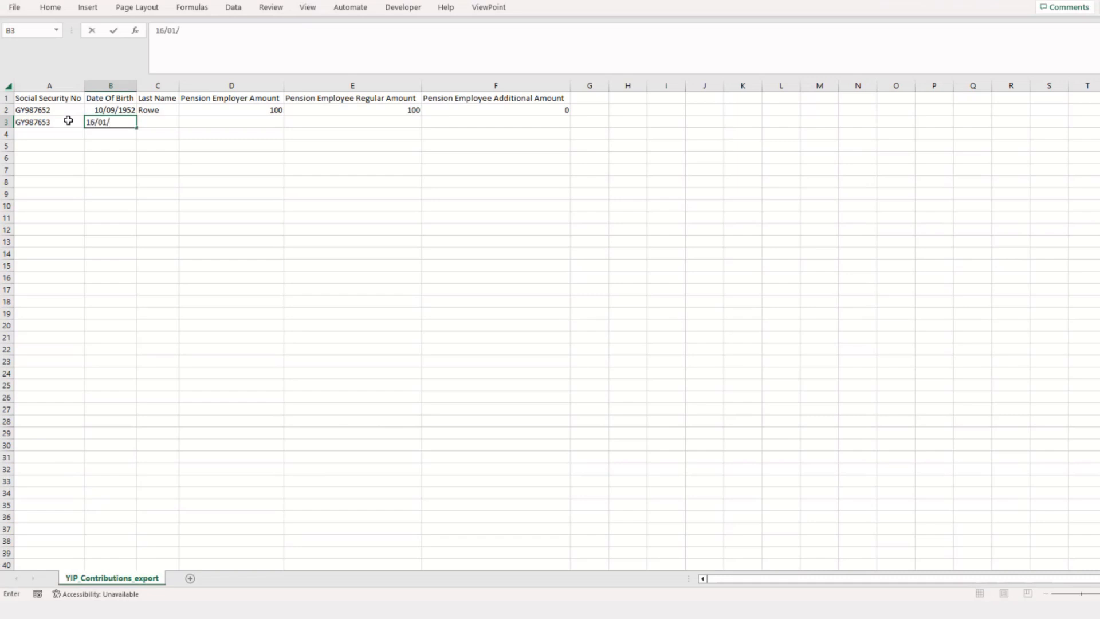
pyautogui.write('1978')
pyautogui.press('Tab')
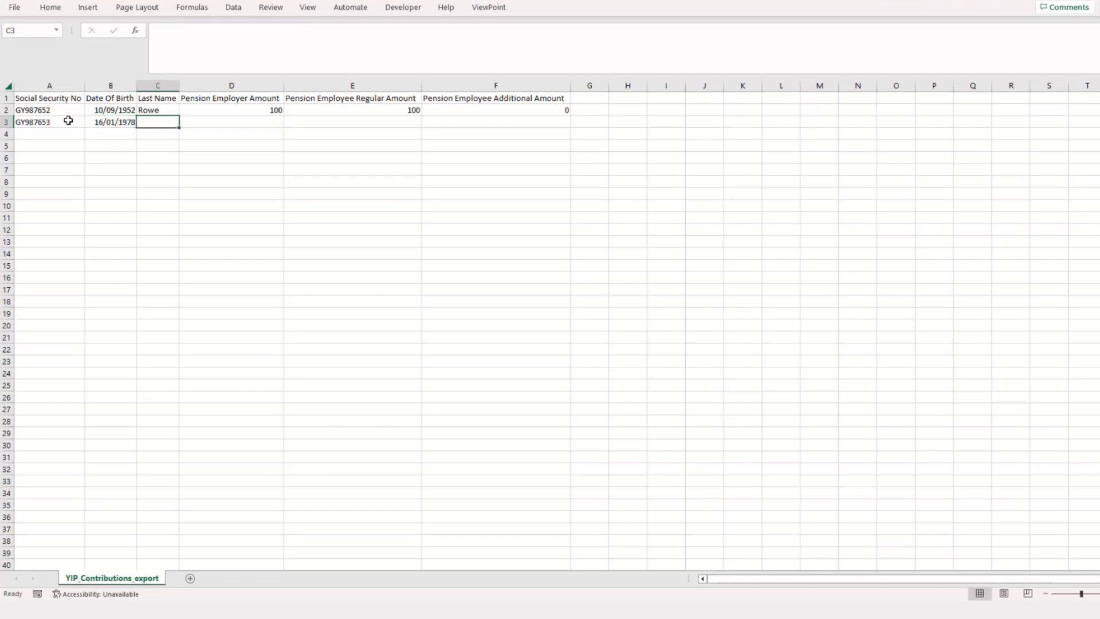
pyautogui.write('Bloggs')
pyautogui.press('Tab')
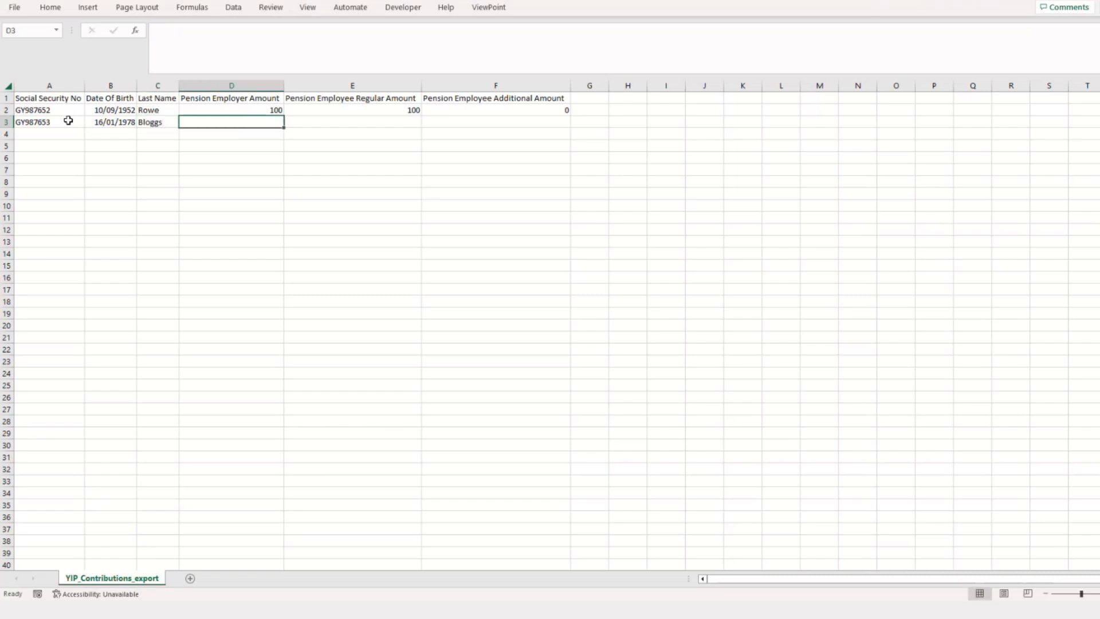
# Enter the second employee's pension amounts in row 3: employer 80, employee regular 80 and employee additional 0.
pyautogui.write('80')
pyautogui.press('Tab')
pyautogui.write('80')
pyautogui.press('Tab')
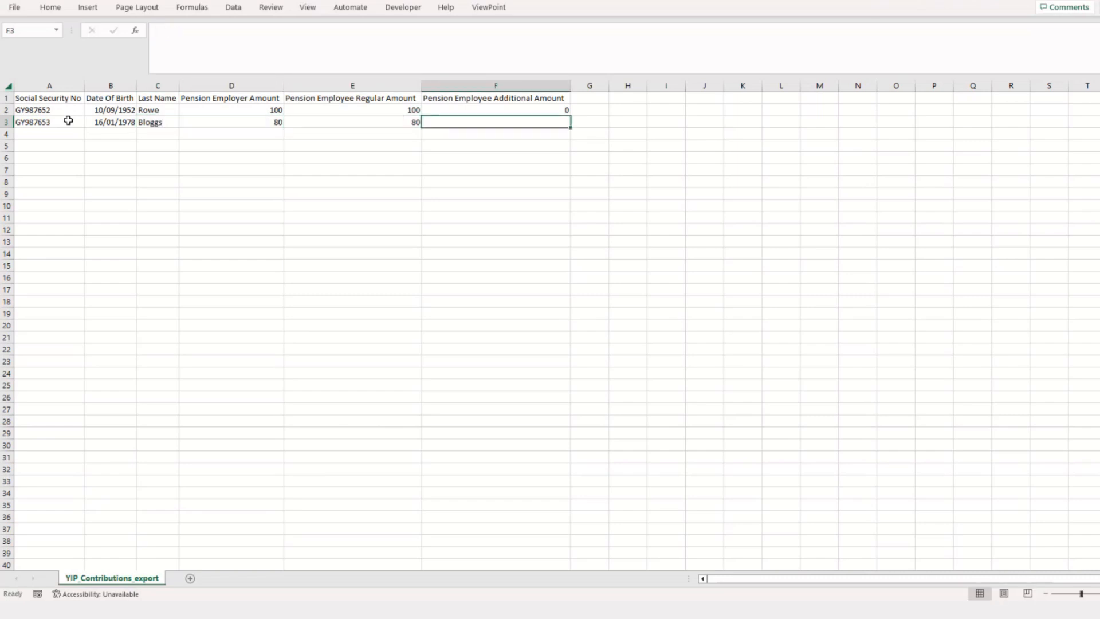
pyautogui.write('0')
# Enter the third employee's social security number, date of birth and last name in row 4.
pyautogui.click(67, 130)
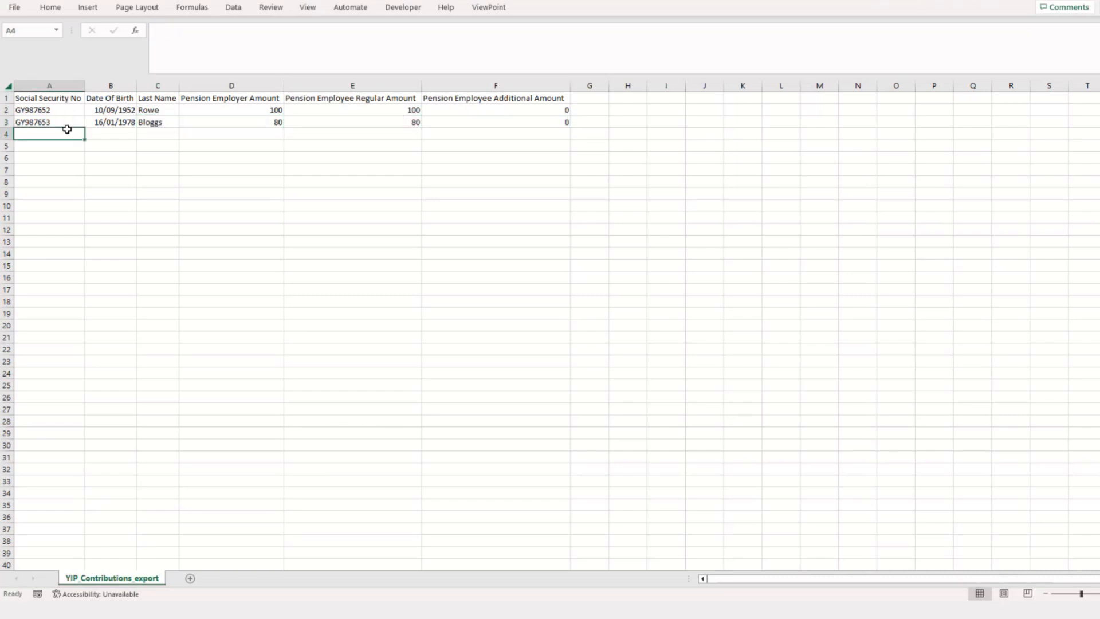
pyautogui.write('GY')
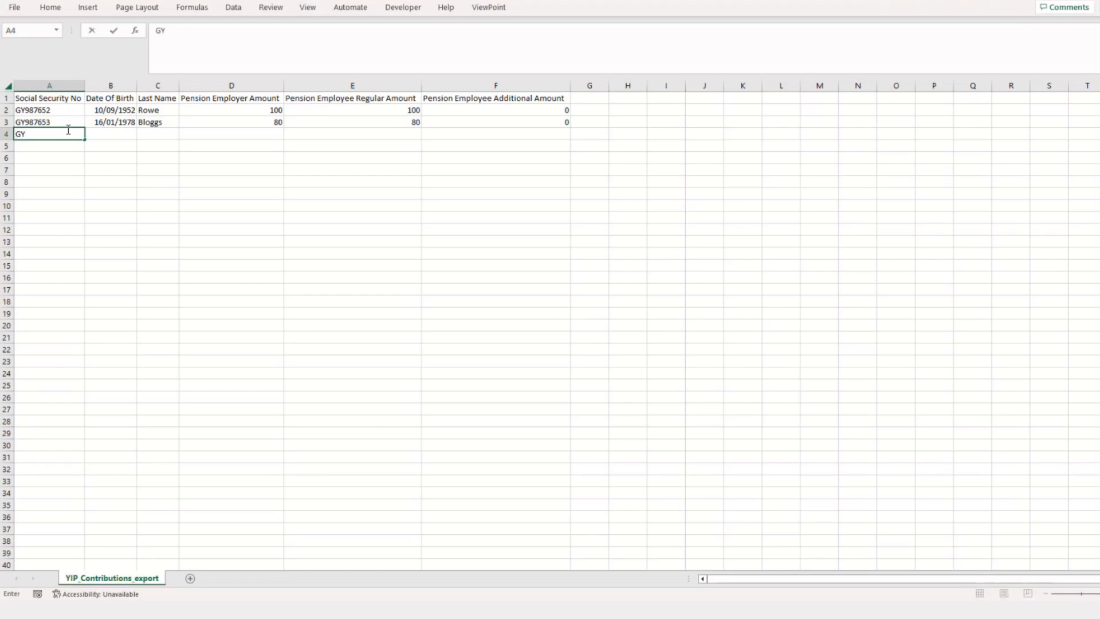
pyautogui.write('987654')
pyautogui.press('Tab')
pyautogui.write('15/')
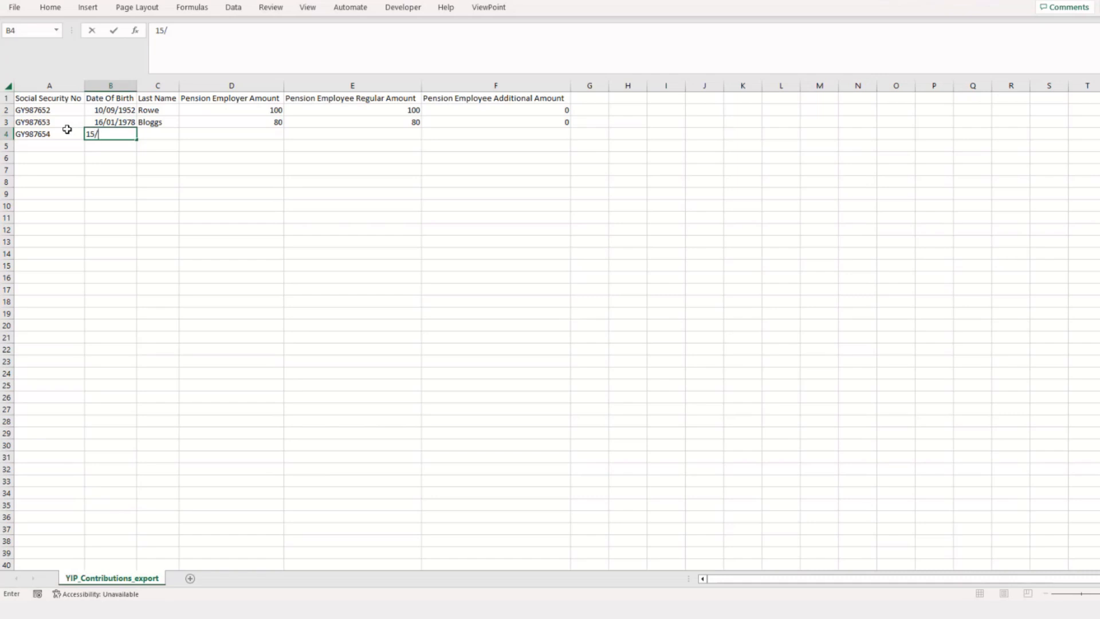
pyautogui.write('05/1968')
pyautogui.press('Tab')
pyautogui.write('Smith')
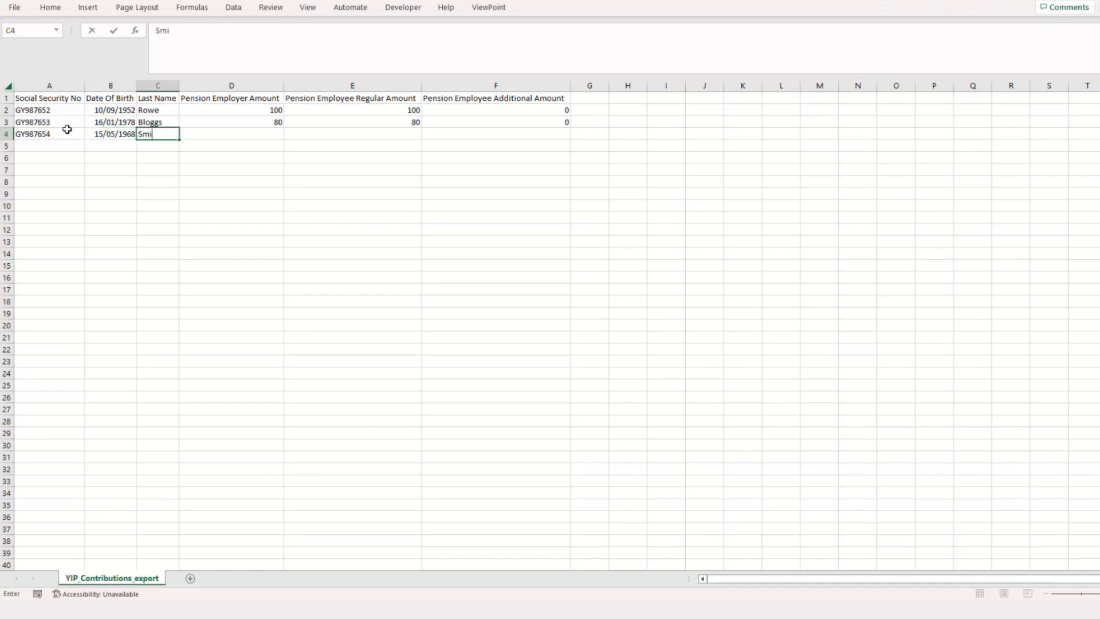
pyautogui.press('Tab')
# Enter the third employee's pension amounts in row 4: employer 75, employee regular 75 and employee additional 0.
pyautogui.write('75')
pyautogui.press('Tab')
pyautogui.write('75')
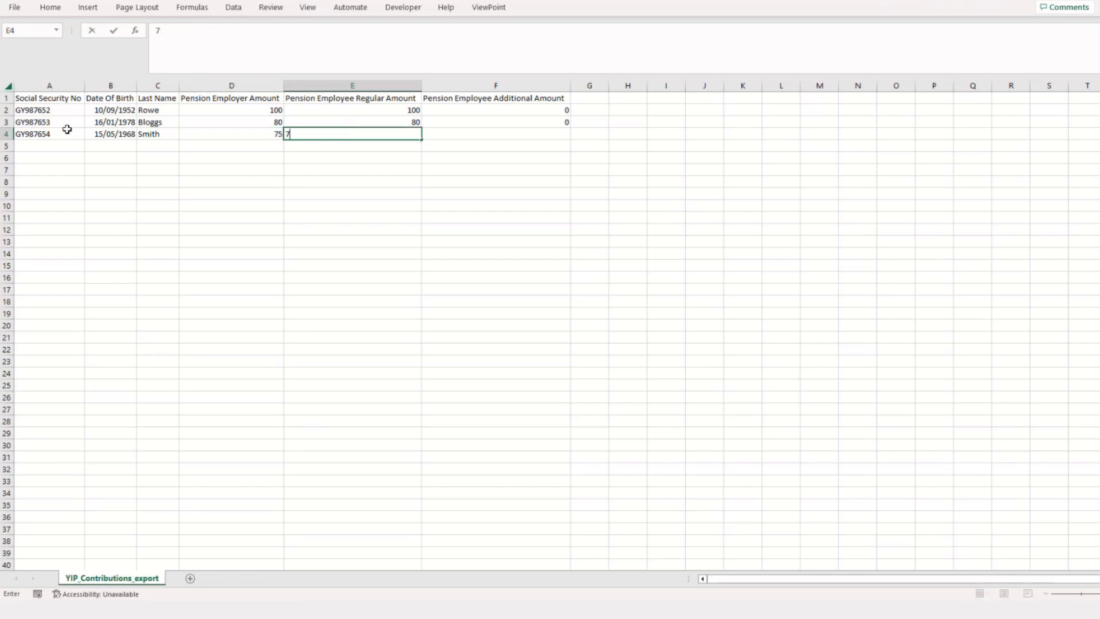
pyautogui.press('Tab')
pyautogui.write('0')
pyautogui.press('Tab')
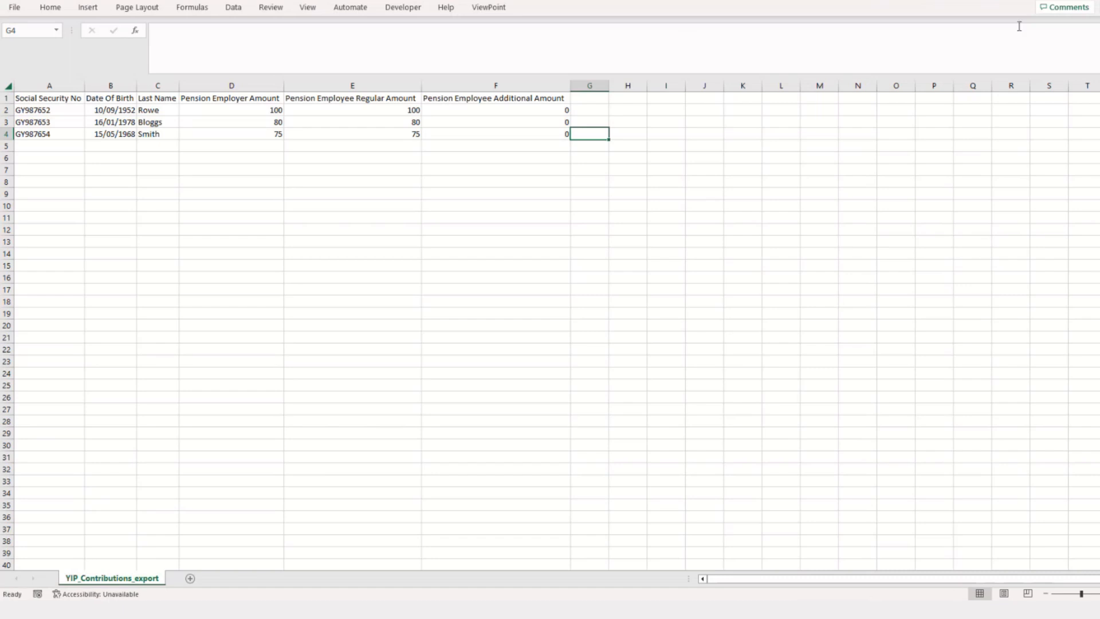
# Return to the YIP contributions page and import the YIP_Contributions_export file from the Desktop.
pyautogui.click(1081, 1)
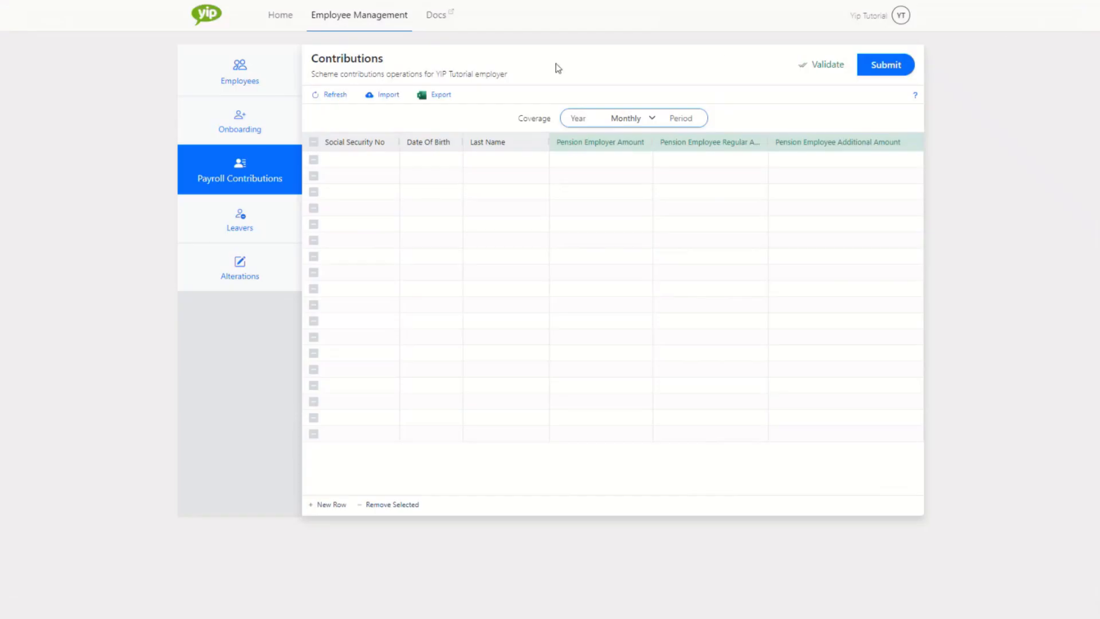
pyautogui.click(402, 97)
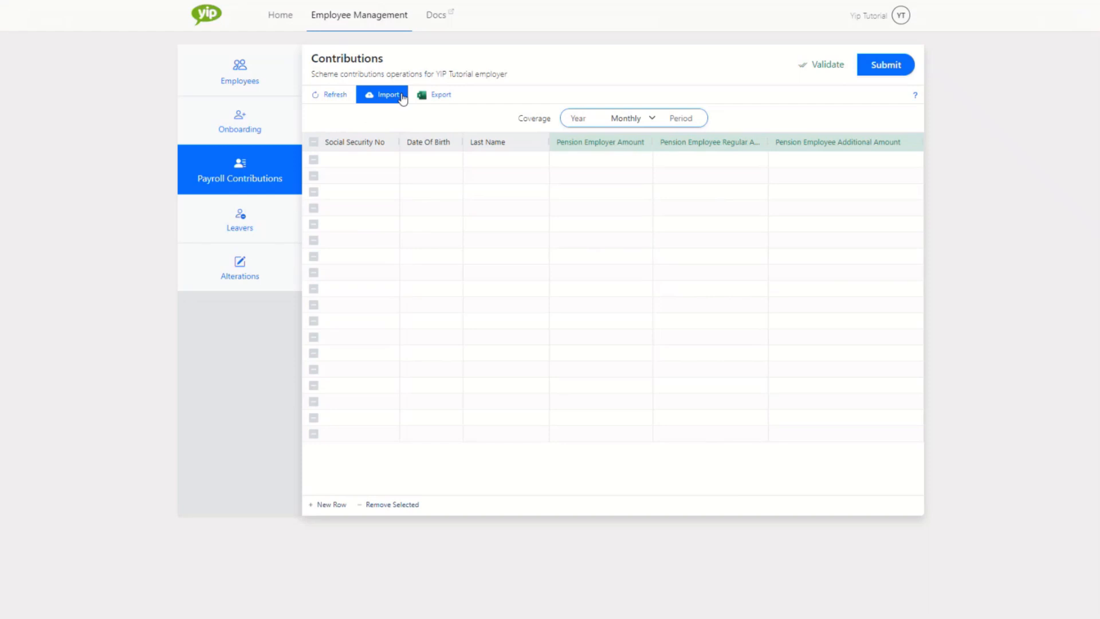
pyautogui.click(403, 96)
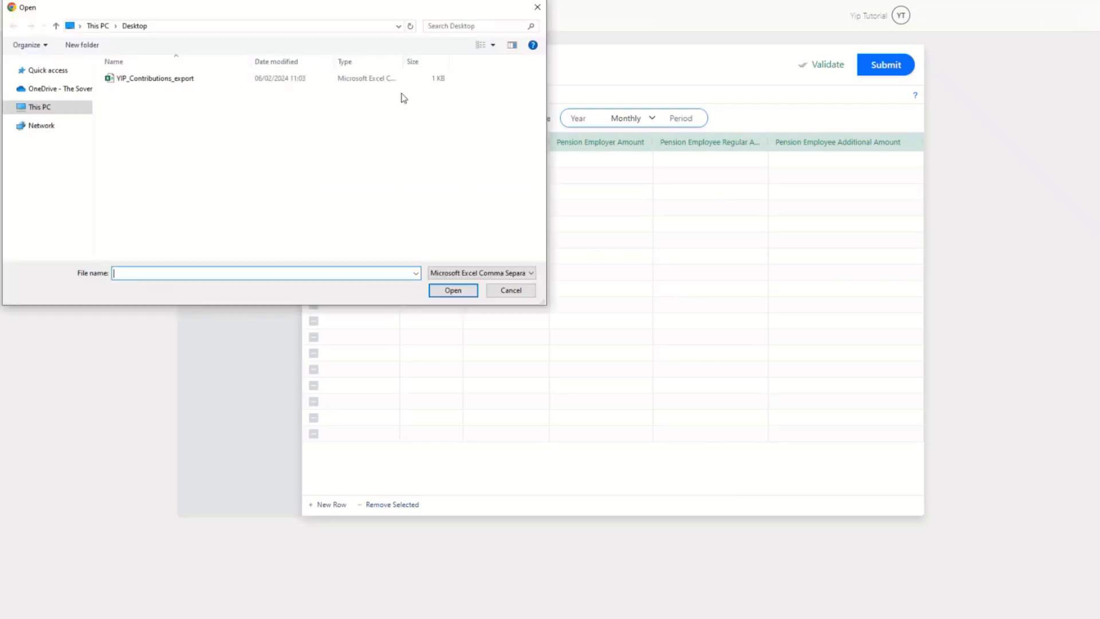
pyautogui.click(394, 84)
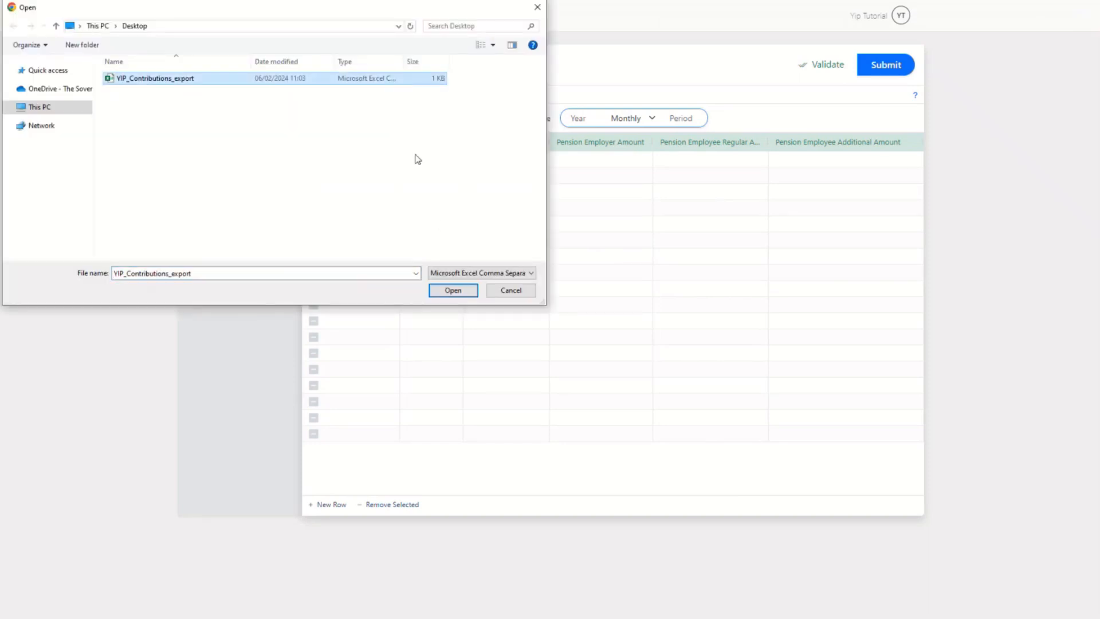
pyautogui.click(469, 291)
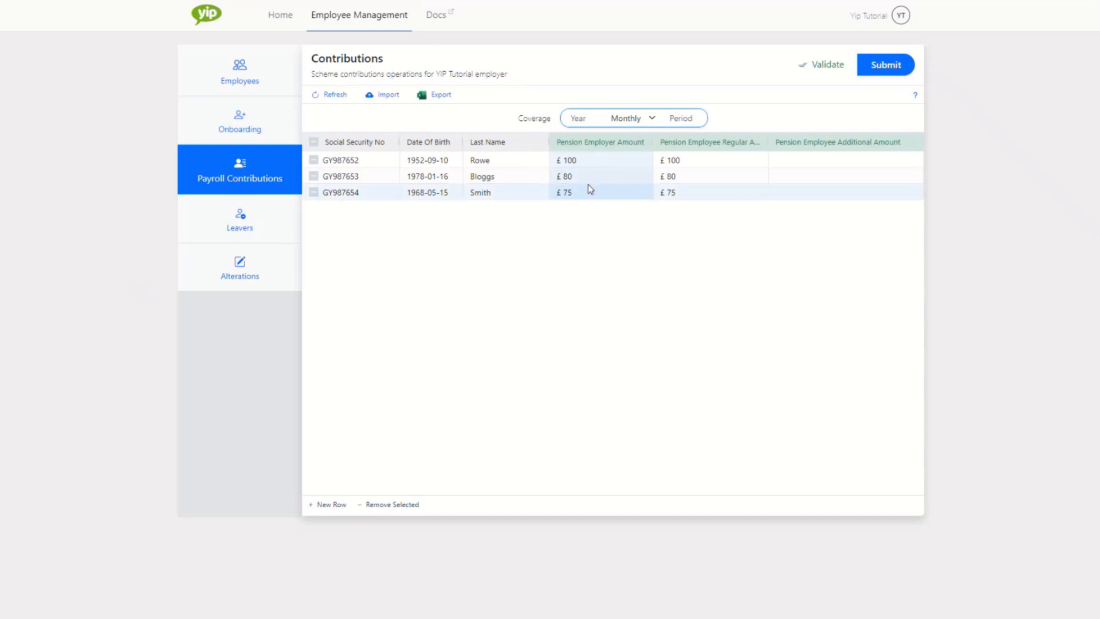
# Set the coverage of the imported contributions to year 2024, Monthly, period 1.
pyautogui.click(590, 118)
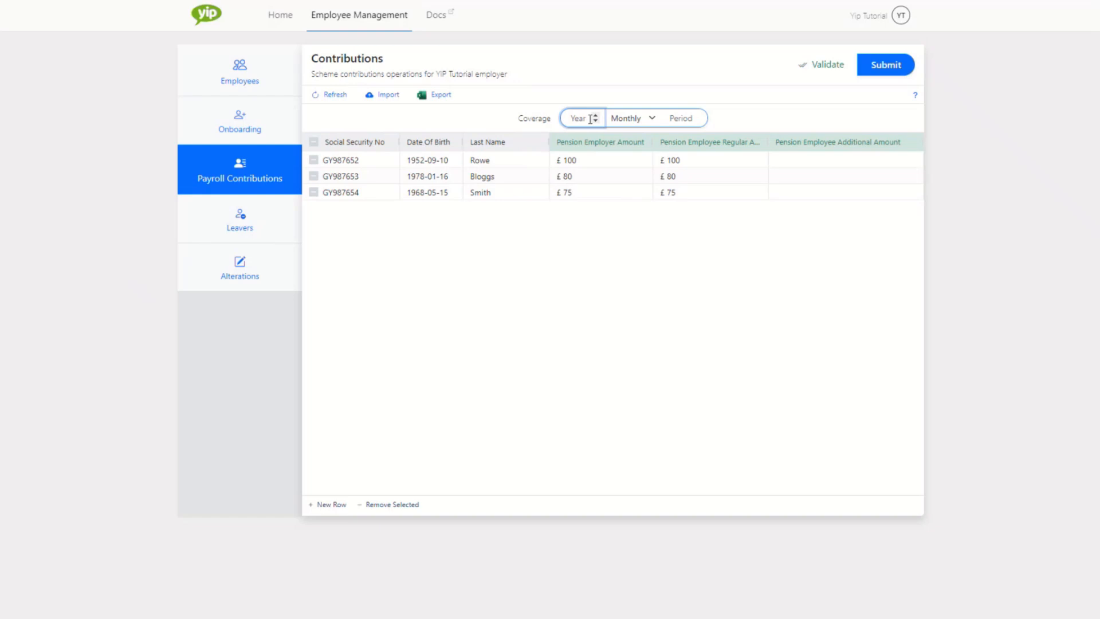
pyautogui.write('2024')
pyautogui.click(651, 118)
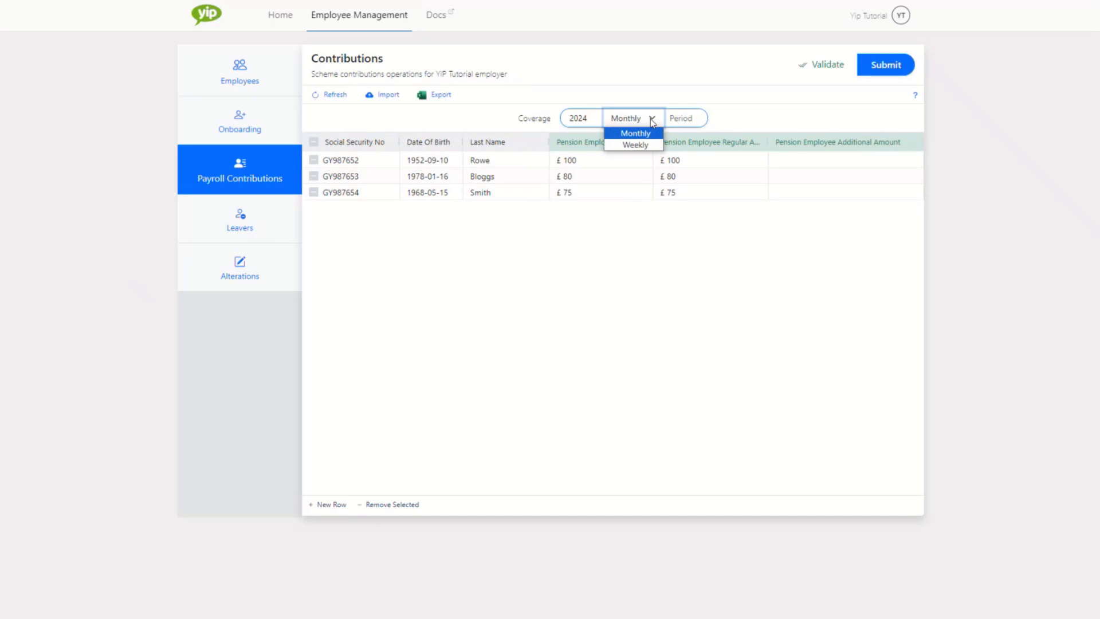
pyautogui.click(680, 118)
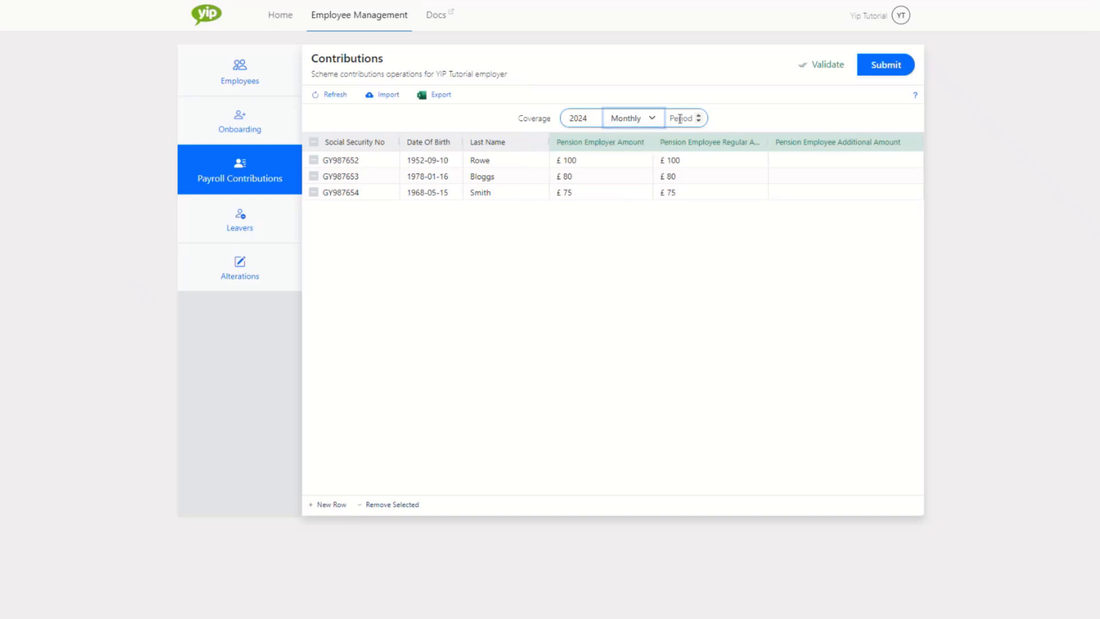
pyautogui.write('1')
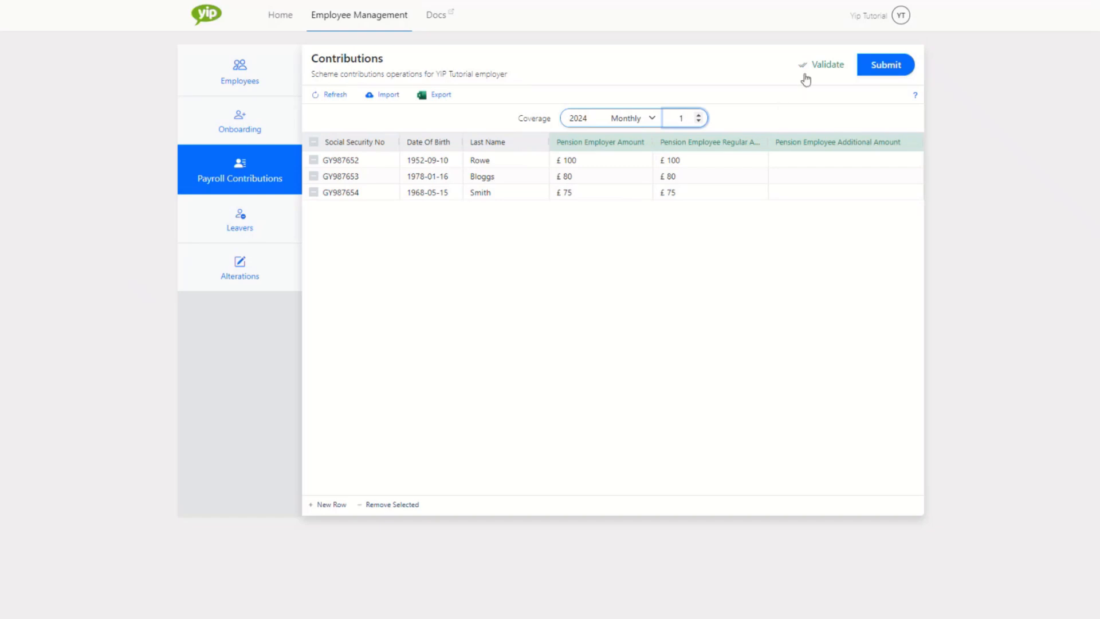
# Validate the imported contributions and submit them for the chosen coverage period.
pyautogui.click(795, 93)
pyautogui.click(797, 73)
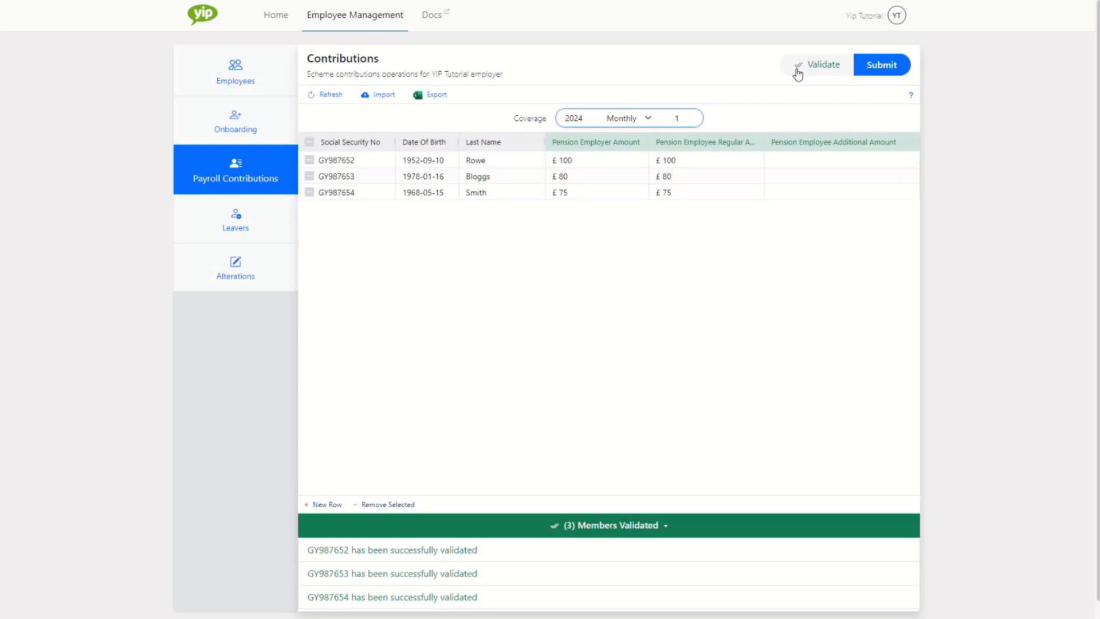
pyautogui.click(863, 68)
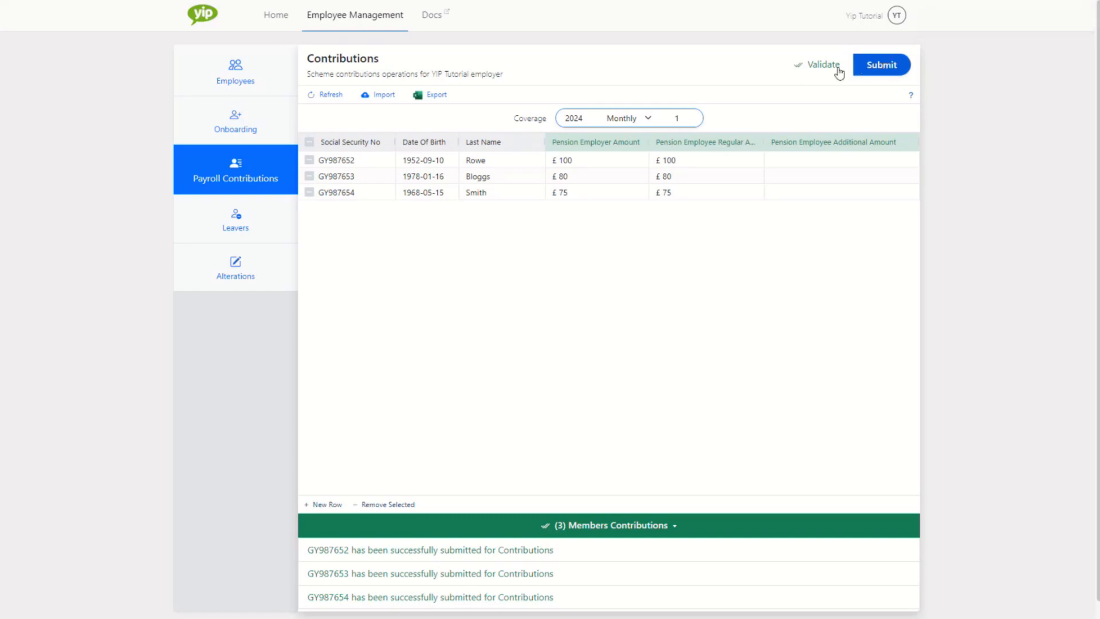
# Export the submitted contributions to a file.
pyautogui.click(449, 99)
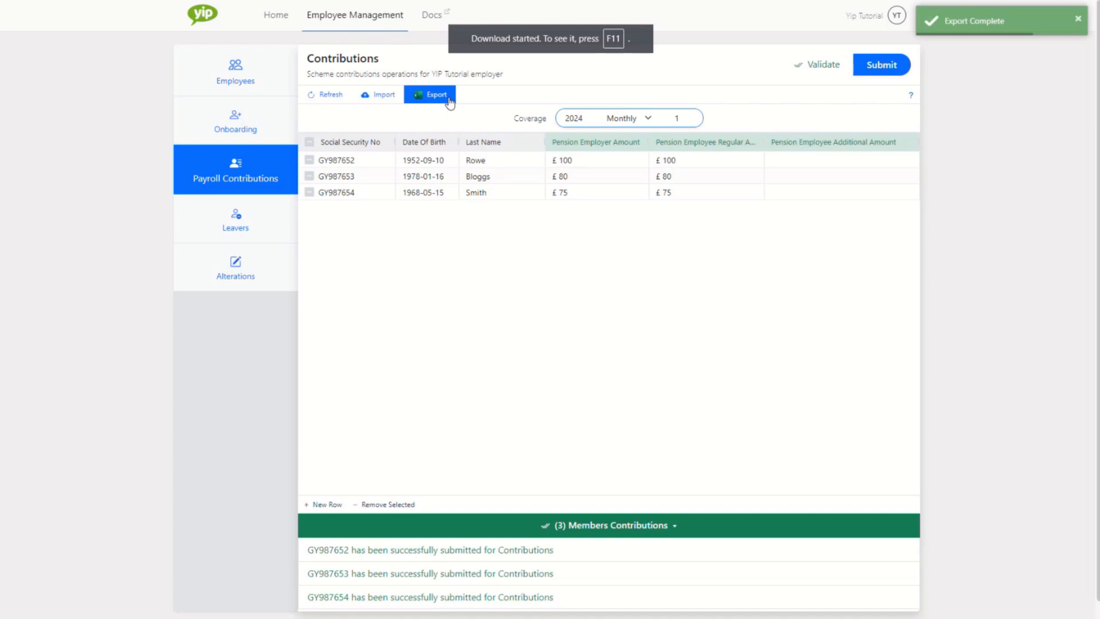